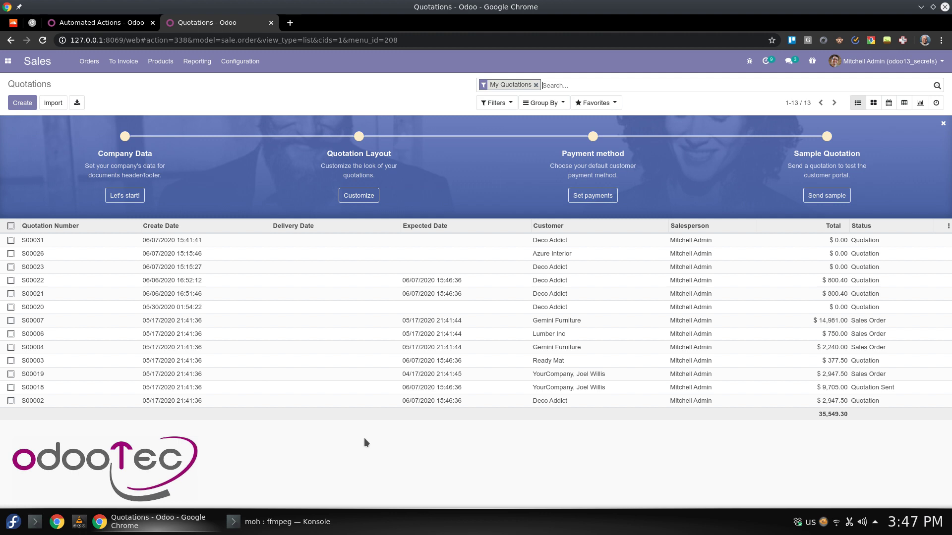
# Open the most recent quotation in the list and inspect the technical details of its New Date field
pyautogui.click(199, 242)
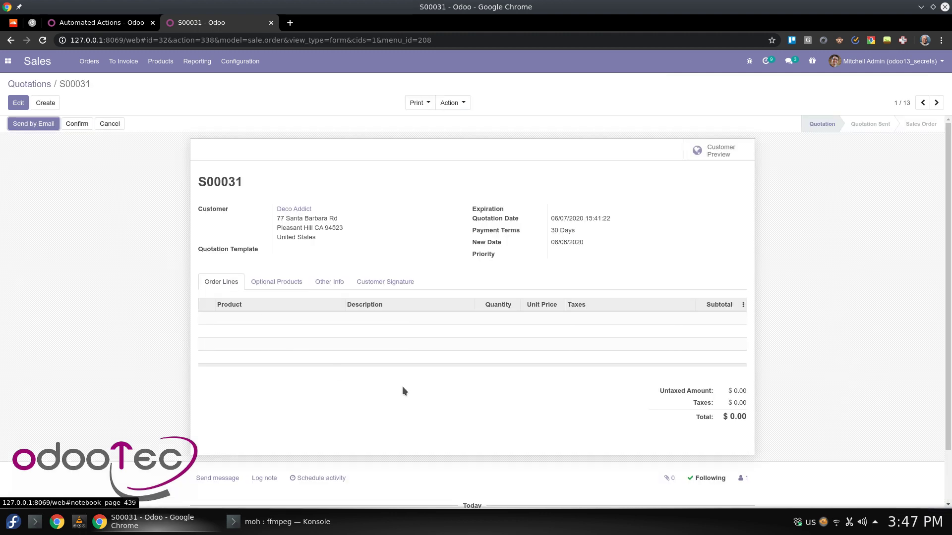
pyautogui.moveTo(487, 247)
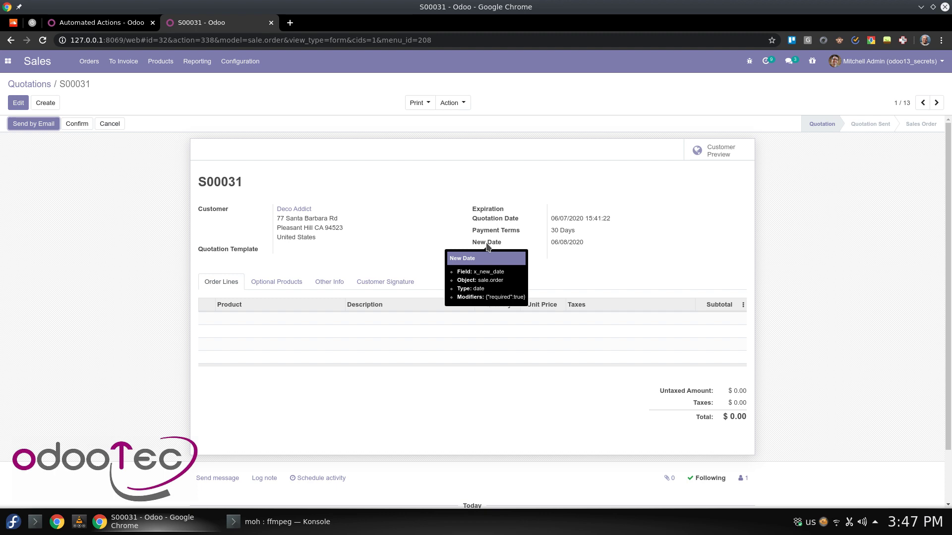
# Create a new automated action named "Sales order: Check new date"
pyautogui.click(109, 23)
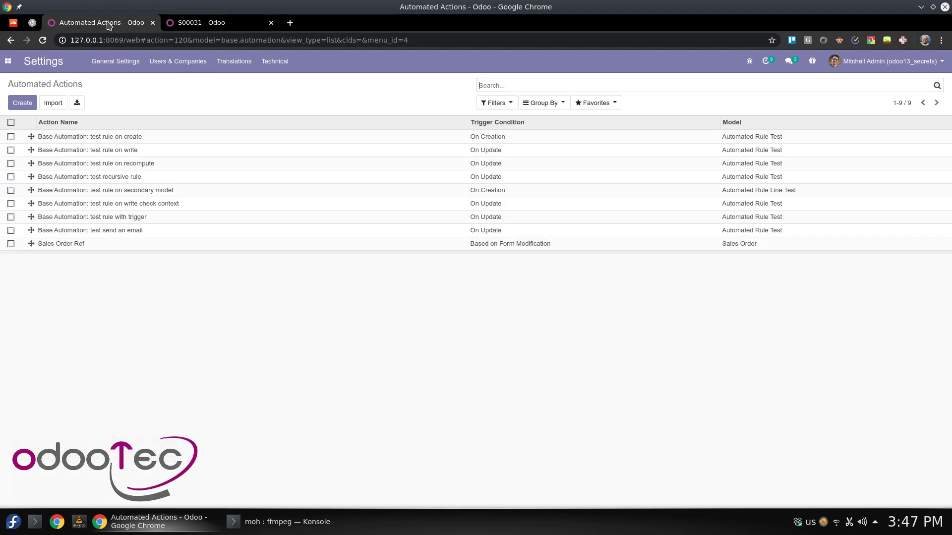
pyautogui.click(22, 101)
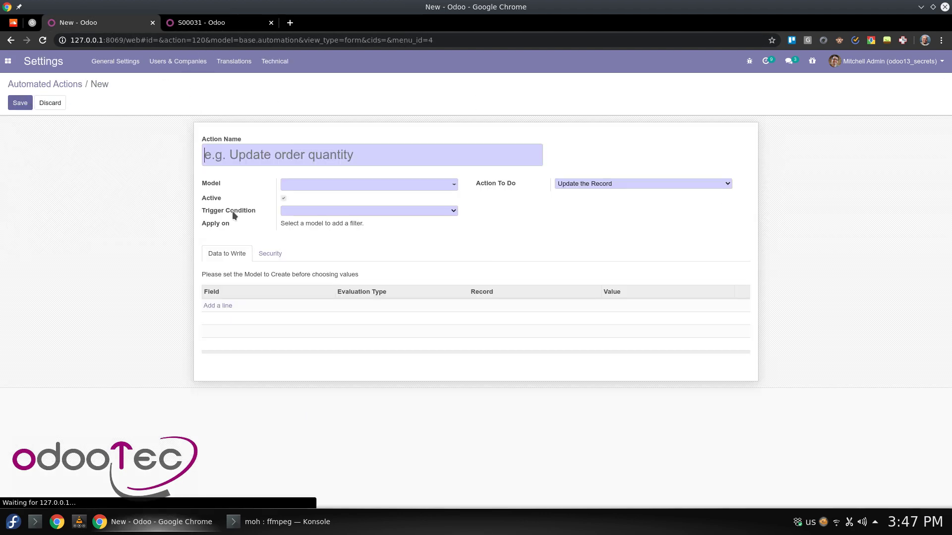
pyautogui.write('Sald')
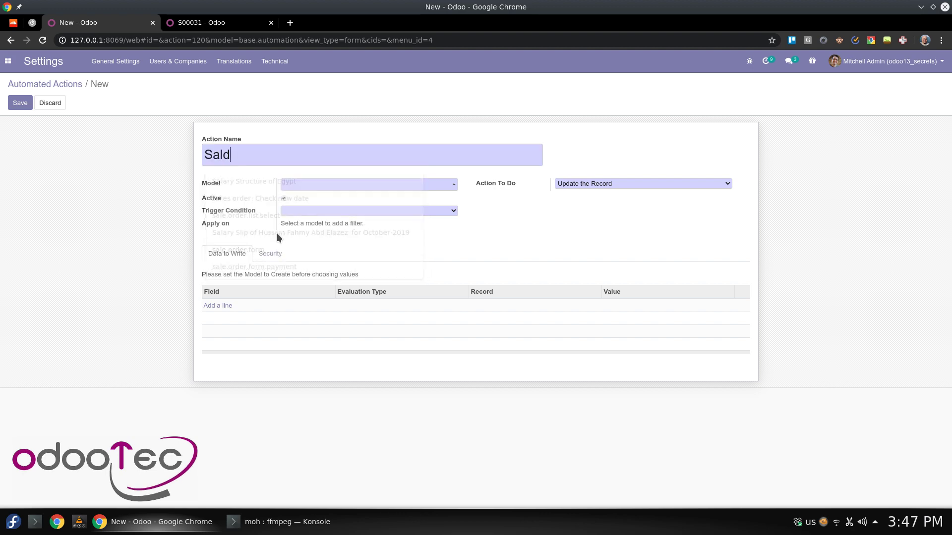
pyautogui.press('BackSpace')
pyautogui.write('es')
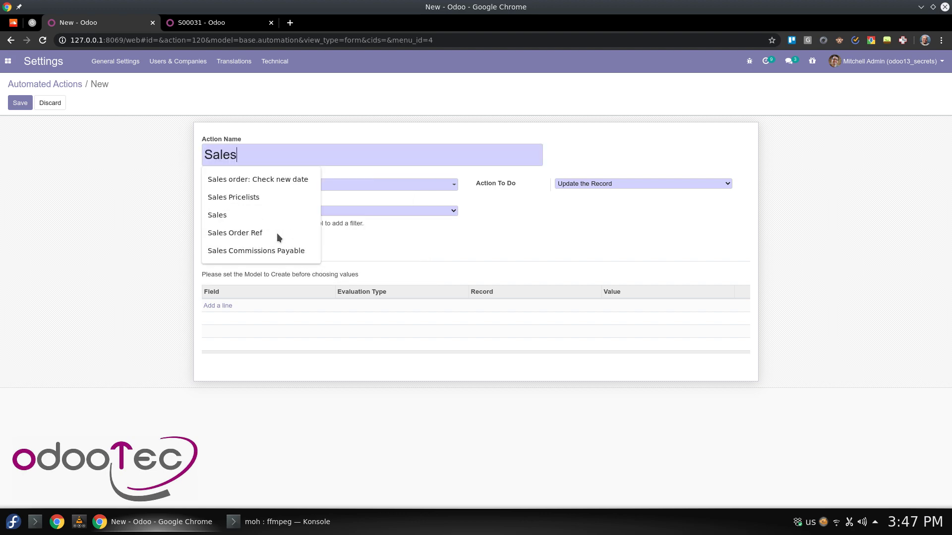
pyautogui.press('Down')
pyautogui.press('Return')
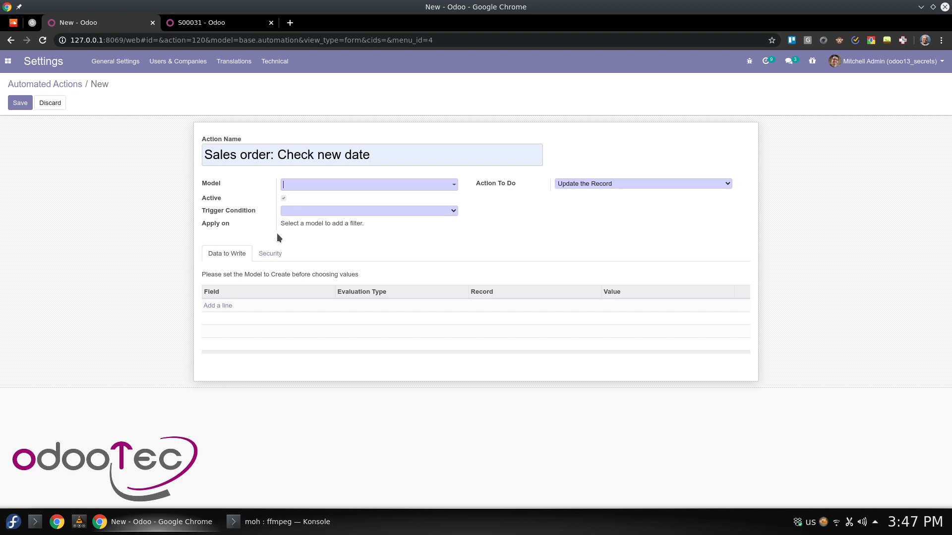
# Set the automated action's model to Sales Order, its trigger to On Creation and its action to Execute Python Code
pyautogui.write('sale')
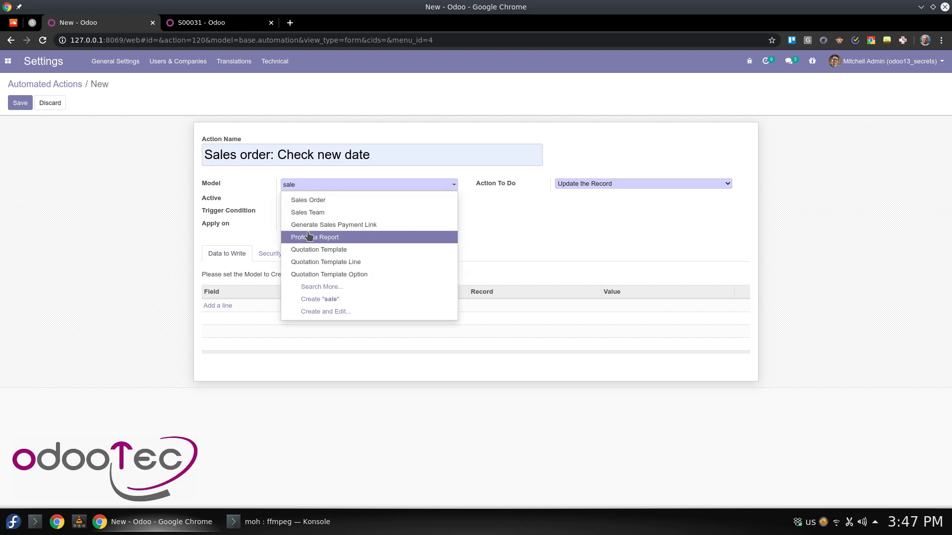
pyautogui.click(329, 200)
pyautogui.click(373, 212)
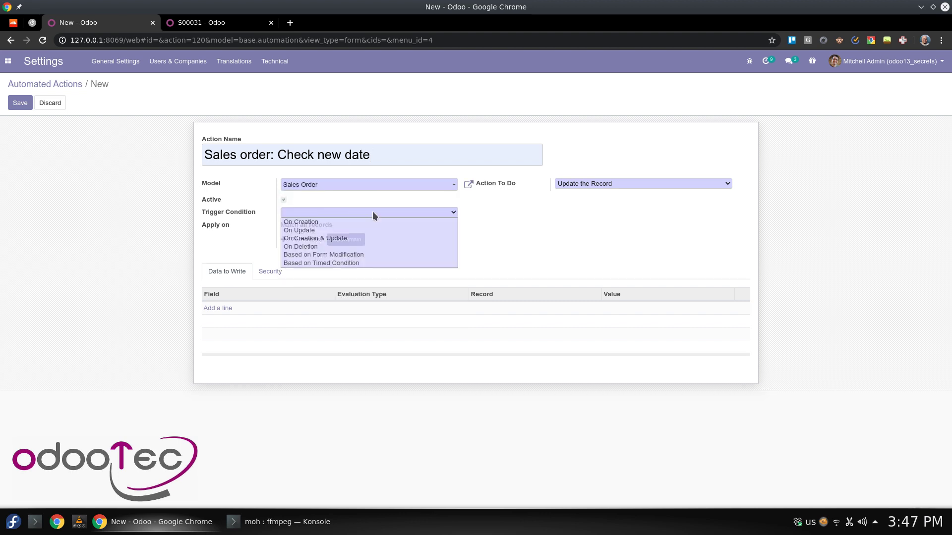
pyautogui.click(362, 222)
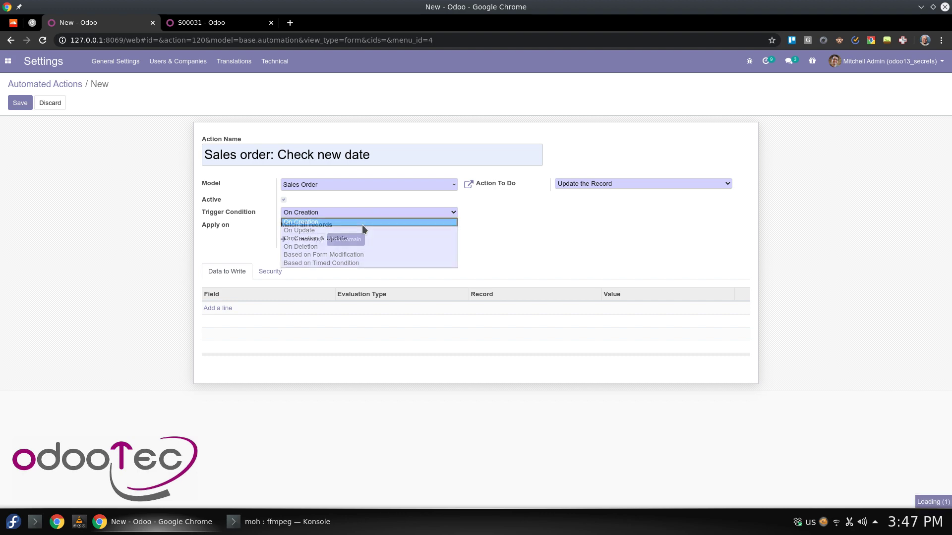
pyautogui.click(607, 185)
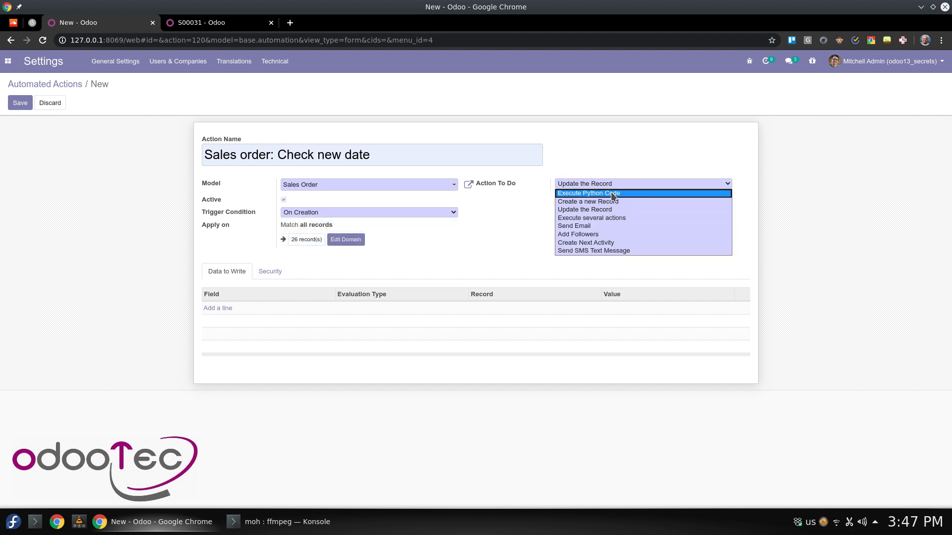
pyautogui.click(611, 194)
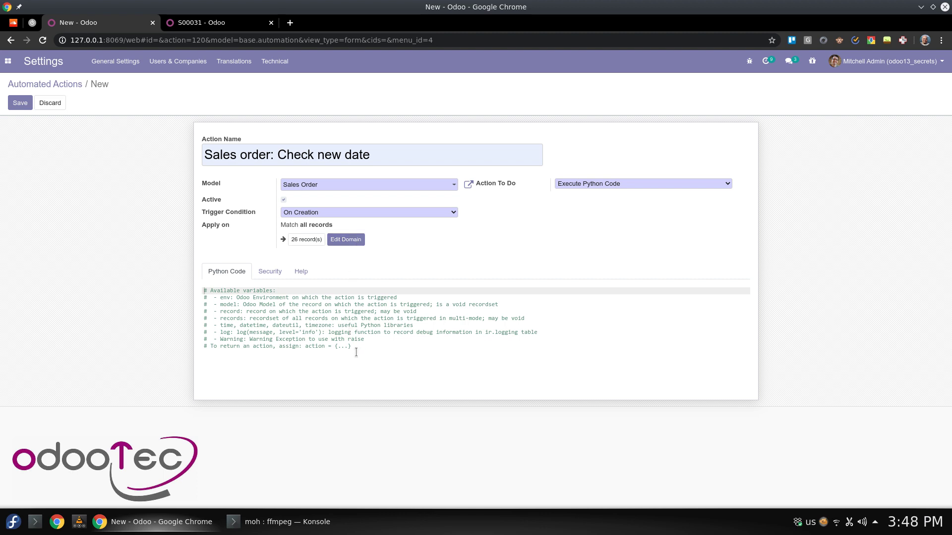
# Replace the default Python code with the condition if record.x_new_date <= datetime.datetime.today().date():
pyautogui.hotkey('ctrl', 'a')
pyautogui.press('BackSpace')
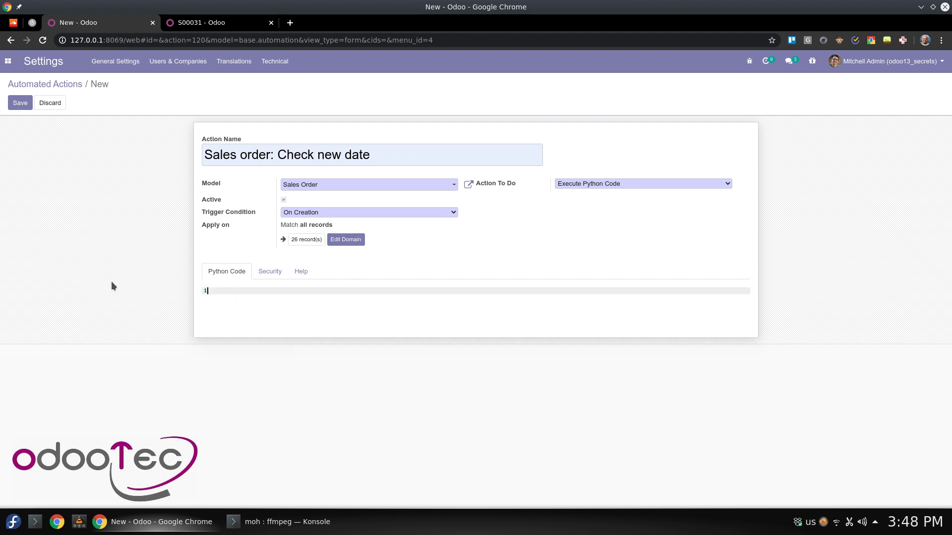
pyautogui.write('if ')
pyautogui.write('record')
pyautogui.write('.')
pyautogui.write('x_new')
pyautogui.write('_date <')
pyautogui.write('=')
pyautogui.write(' date')
pyautogui.write('time.date')
pyautogui.write('time.')
pyautogui.write('d')
pyautogui.write('today')
pyautogui.write('()')
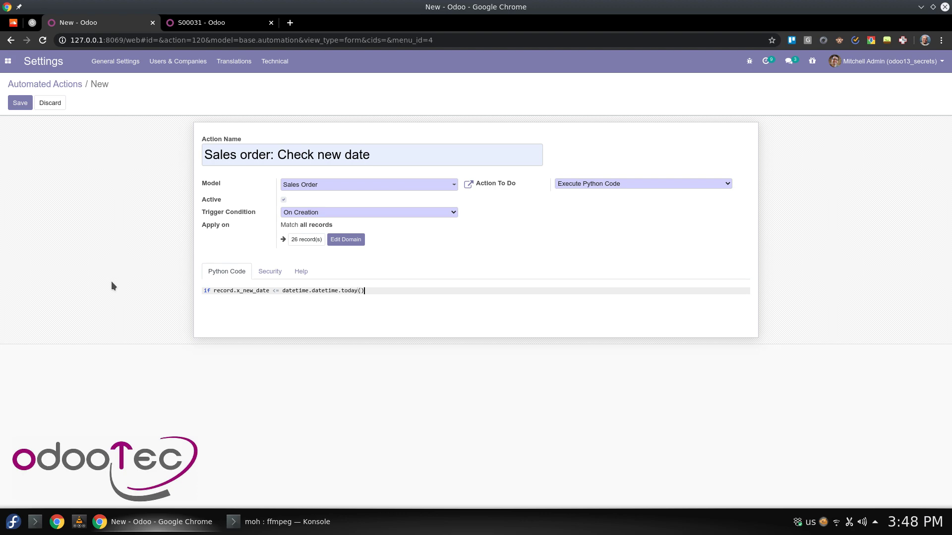
pyautogui.write('.date():')
pyautogui.moveTo(282, 290); pyautogui.dragTo(398, 291)
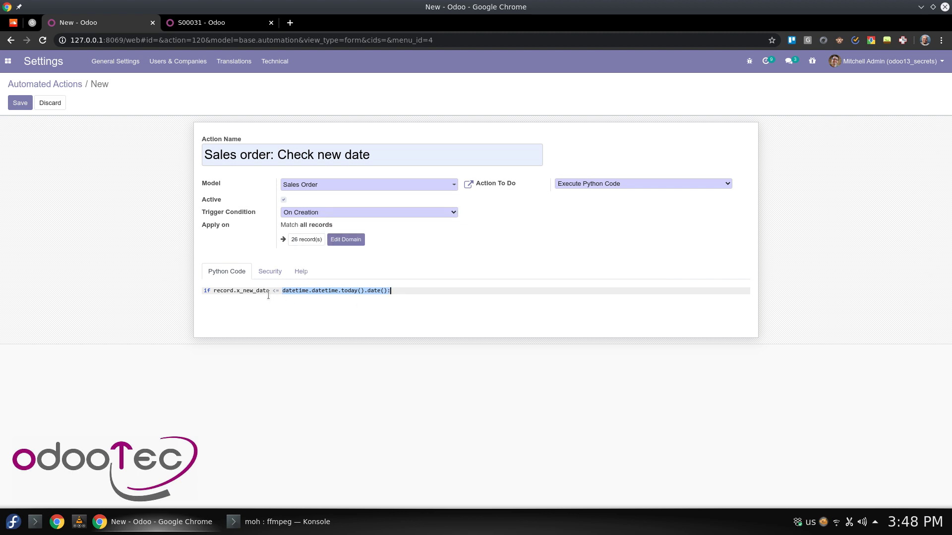
pyautogui.moveTo(268, 293); pyautogui.dragTo(214, 292)
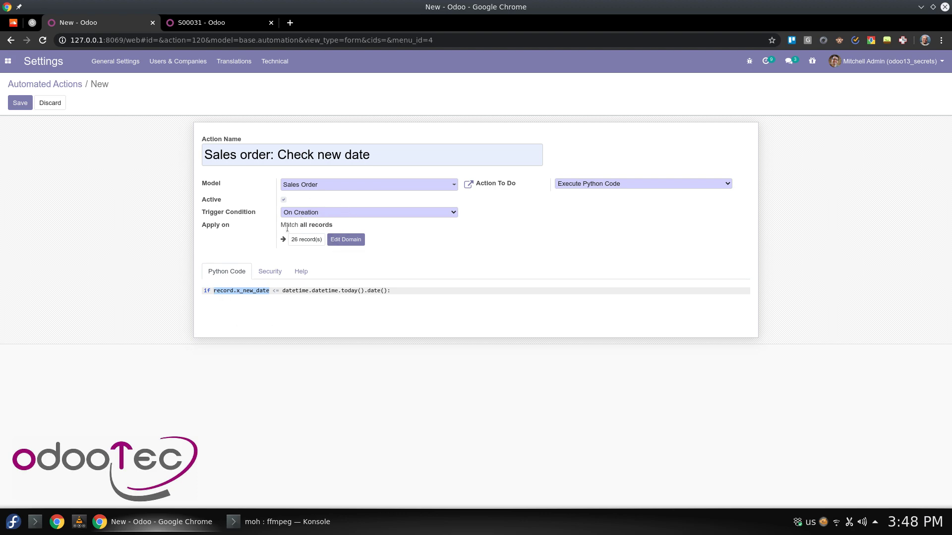
# Add the indented line raise Warning("Invalid Date!") under the condition and save the automated action
pyautogui.click(279, 304)
pyautogui.press('BackSpace')
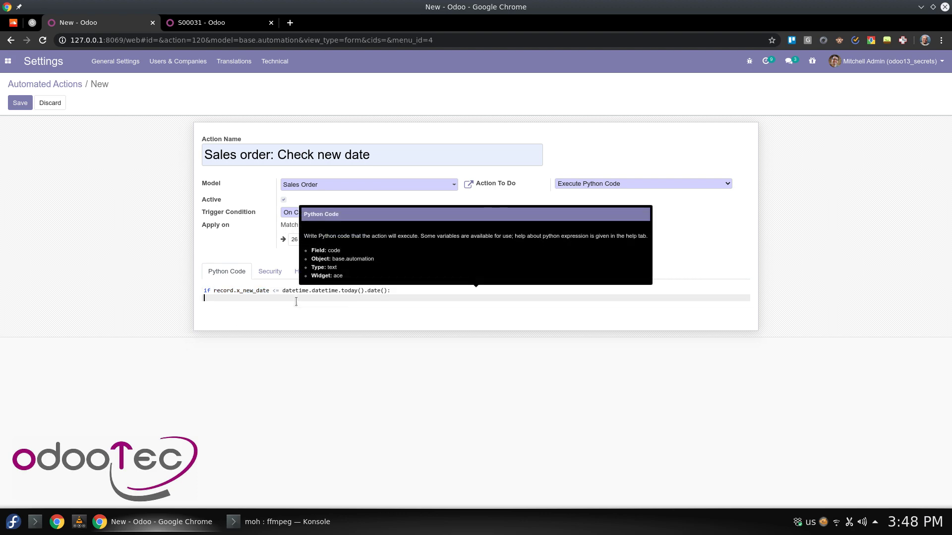
pyautogui.write('raise Warning("Invalied Dates')
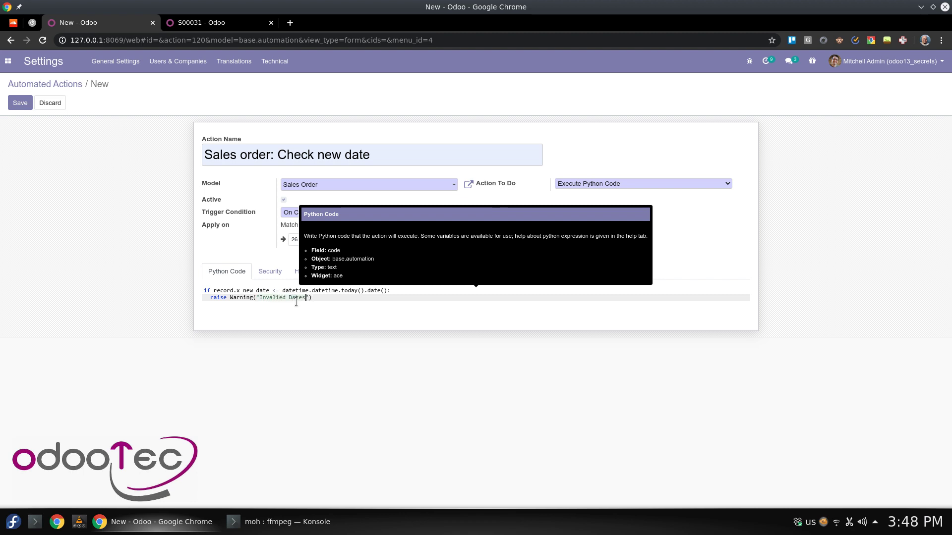
pyautogui.press('BackSpace')
pyautogui.write('!')
pyautogui.press('BackSpace')
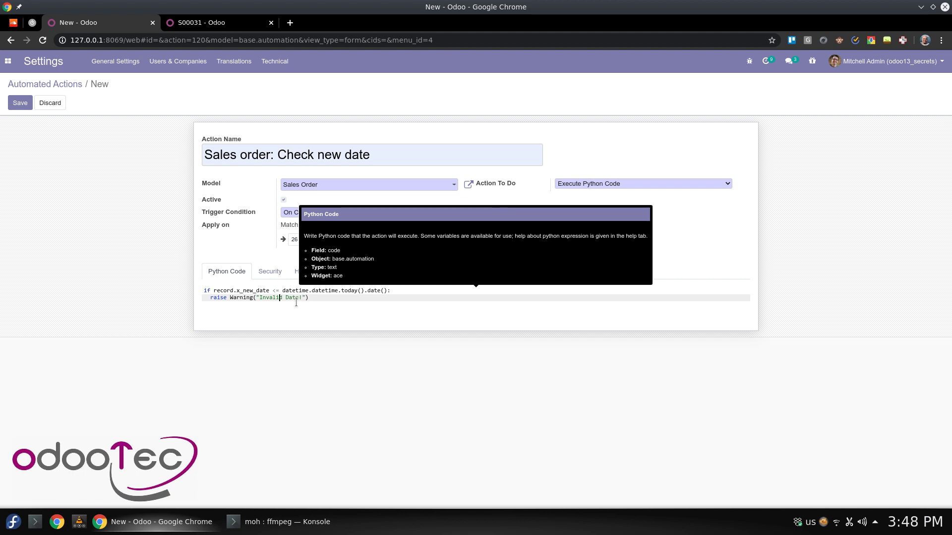
pyautogui.click(20, 106)
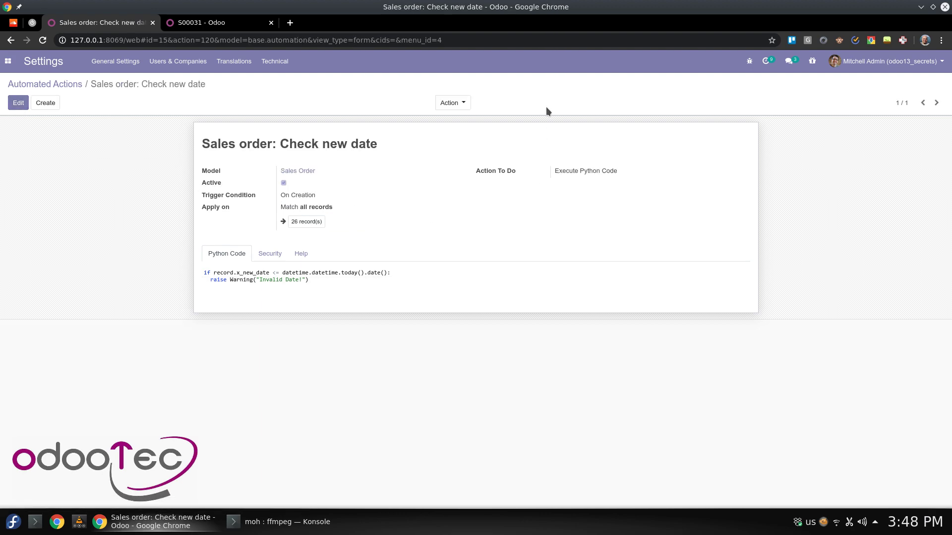
# Return to the sales quotations and start a new quotation for the customer Deco Addict
pyautogui.click(223, 23)
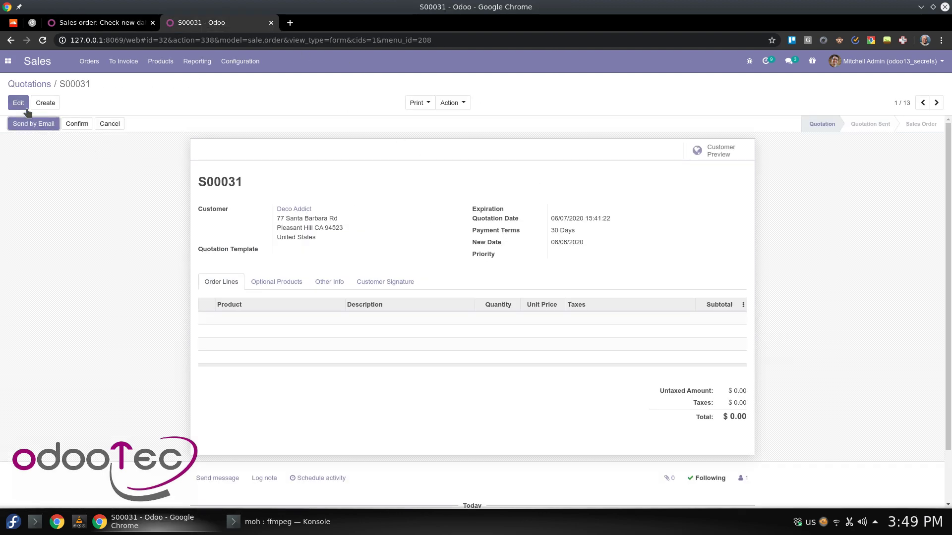
pyautogui.click(46, 104)
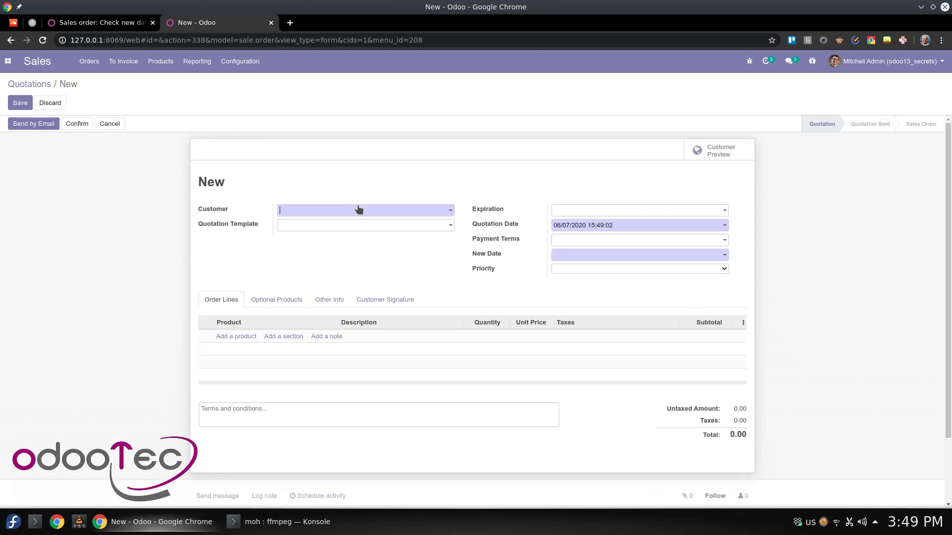
pyautogui.click(357, 211)
pyautogui.click(353, 227)
# Try to save the quotation with its New Date set to 06/03/2020
pyautogui.click(623, 256)
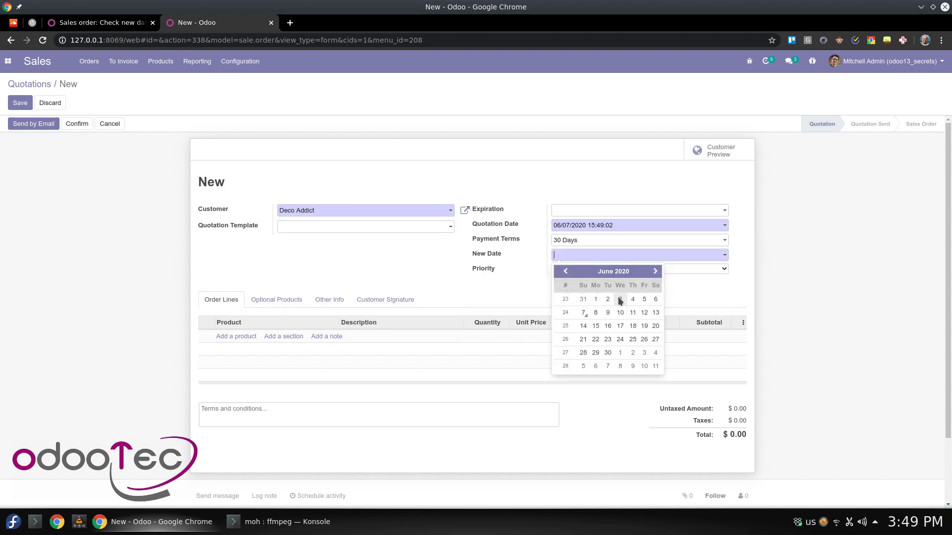
pyautogui.click(620, 298)
pyautogui.click(36, 121)
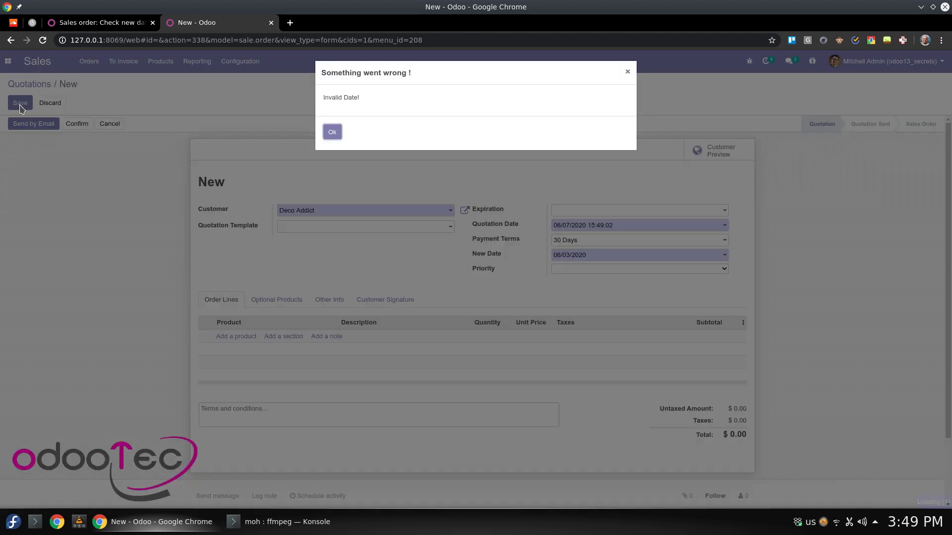
pyautogui.click(333, 132)
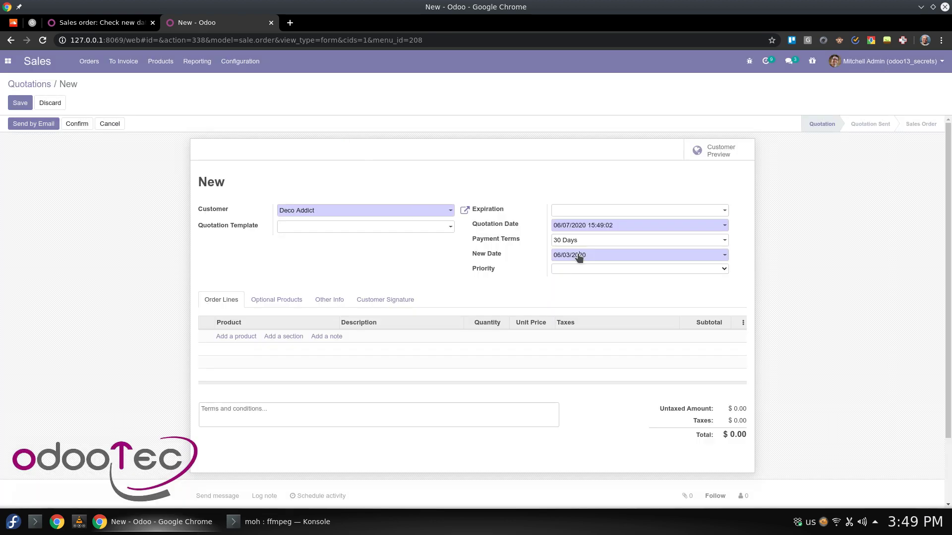
# Try to save the quotation with its New Date set to 06/07/2020
pyautogui.click(578, 257)
pyautogui.click(585, 313)
pyautogui.click(23, 106)
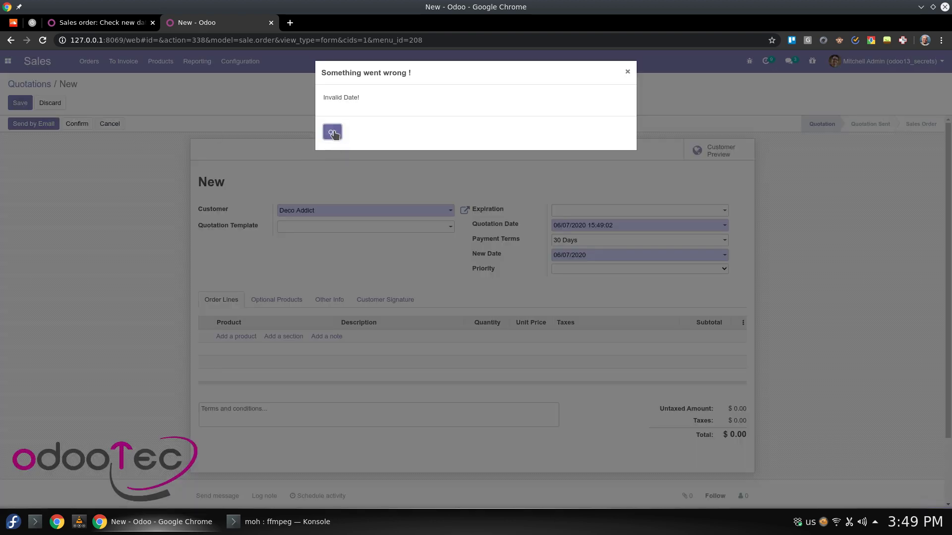
pyautogui.click(333, 132)
# Set the quotation's New Date to 06/08/2020 and save the quotation
pyautogui.click(597, 259)
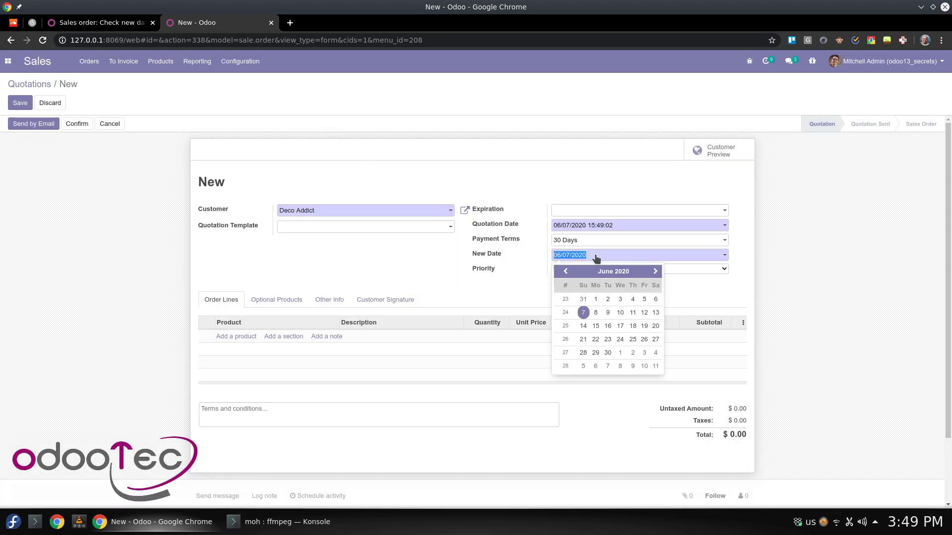
pyautogui.click(596, 313)
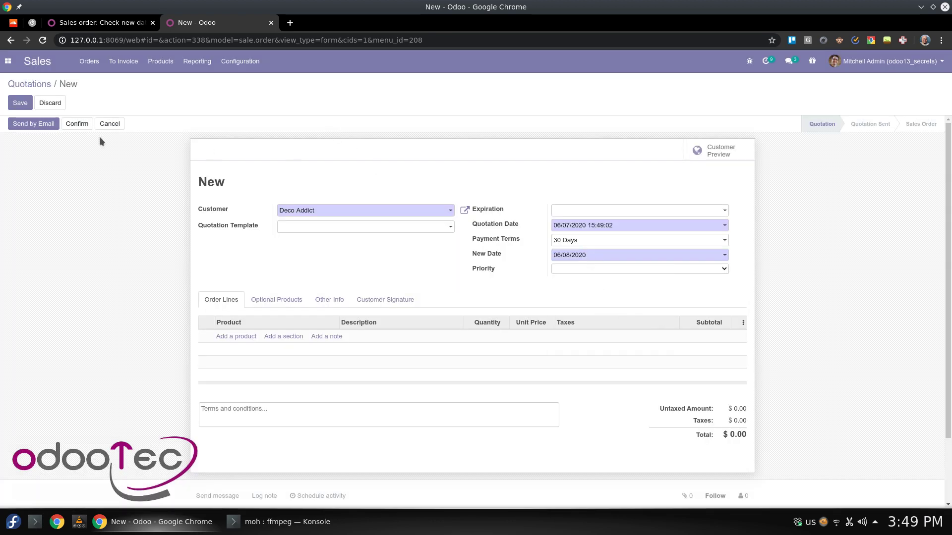
pyautogui.click(19, 100)
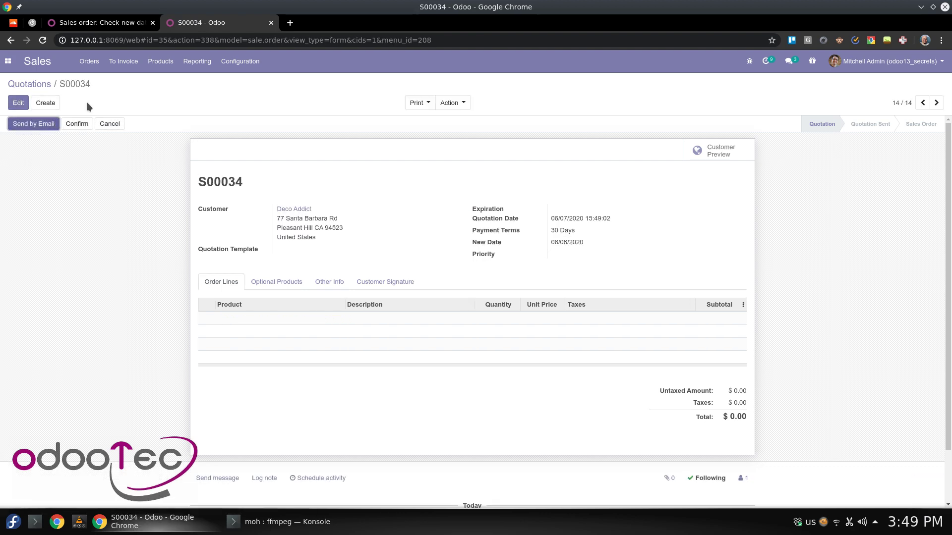
# Return to the "Sales order: Check new date" automated action, review its Python code and archive the action
pyautogui.click(95, 23)
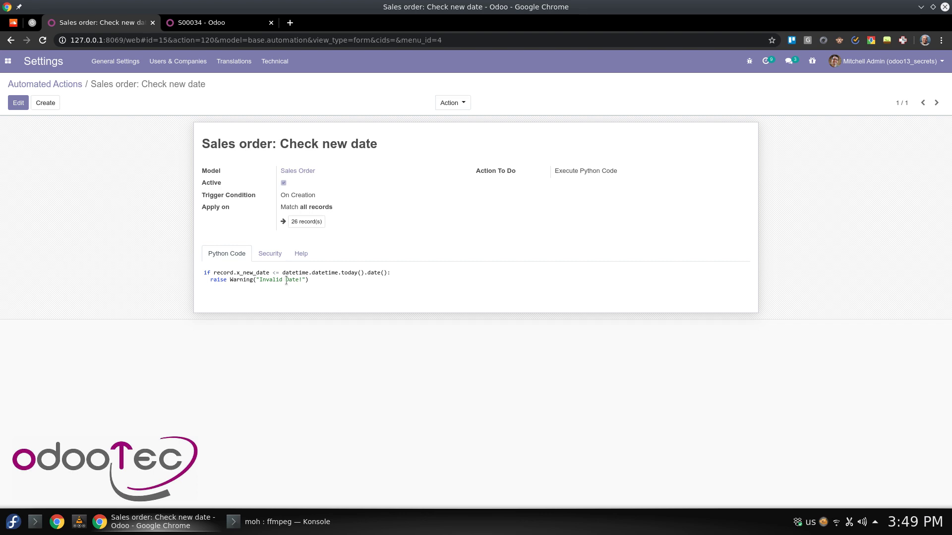
pyautogui.moveTo(277, 273); pyautogui.dragTo(281, 273)
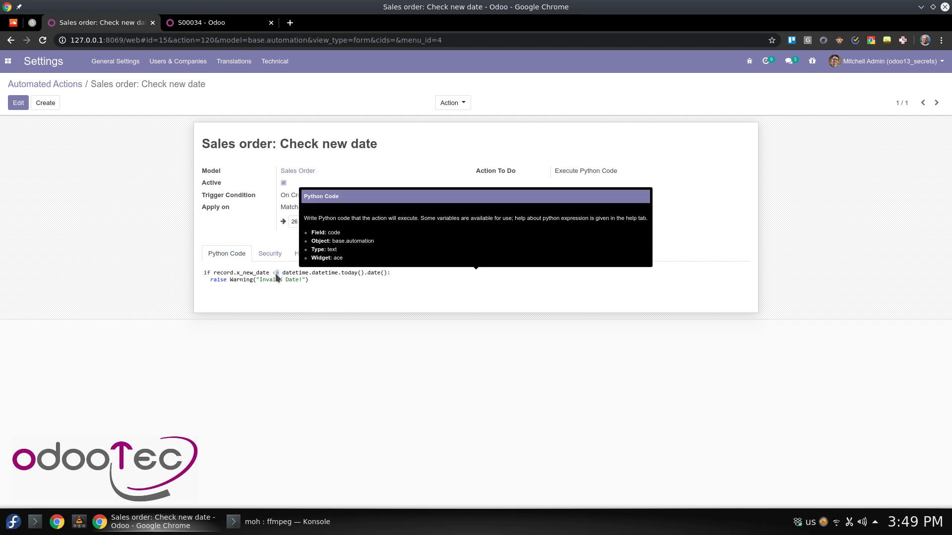
pyautogui.moveTo(276, 272); pyautogui.dragTo(308, 295)
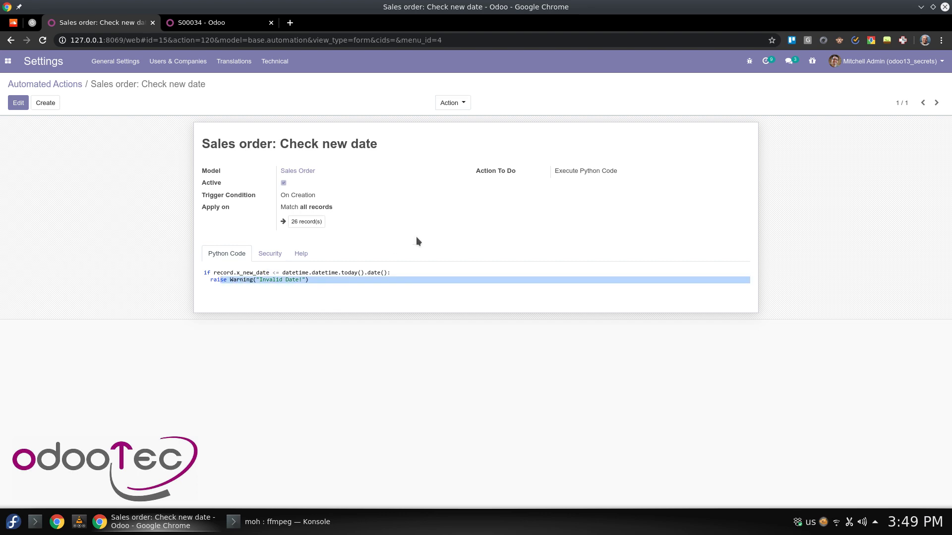
pyautogui.click(452, 104)
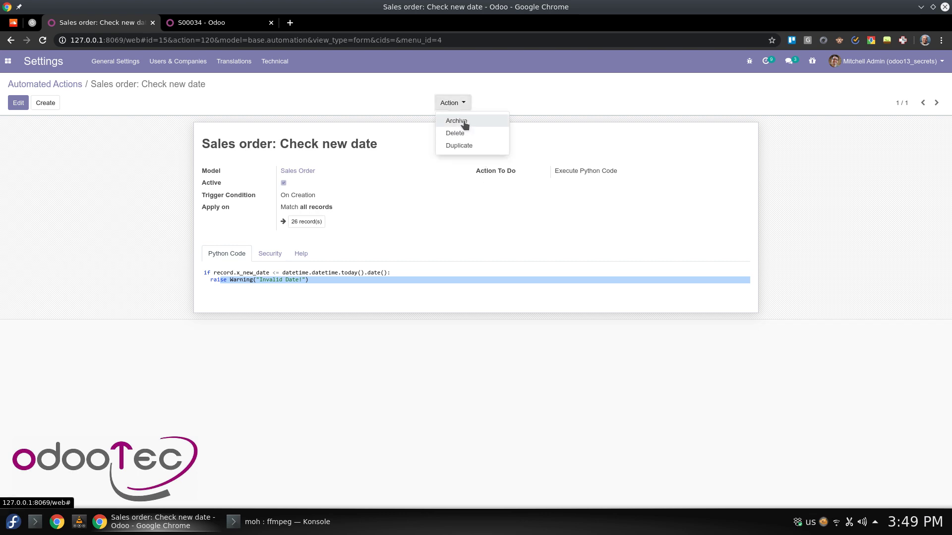
pyautogui.click(466, 123)
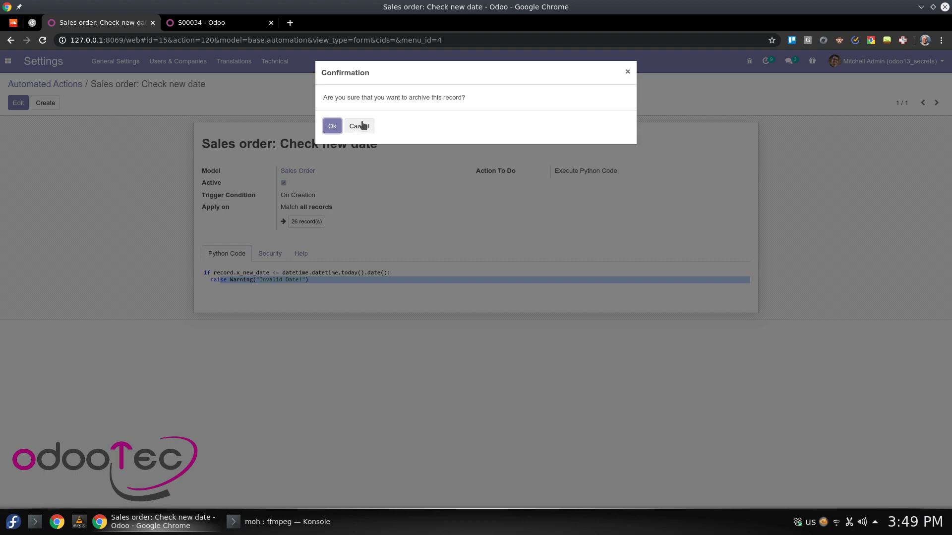
pyautogui.click(331, 124)
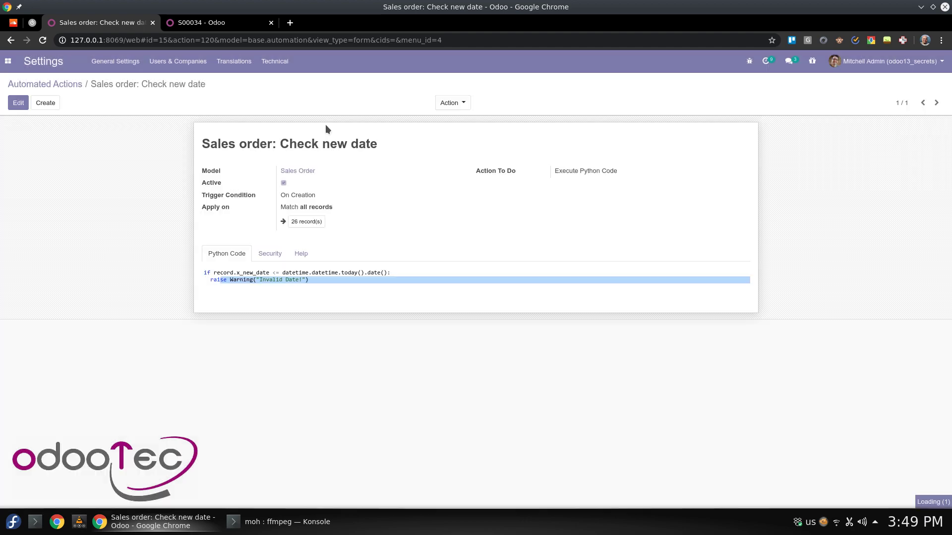
# Create and save a new quotation for customer Deco Addict with the New Date set to 06/02/2020
pyautogui.click(207, 23)
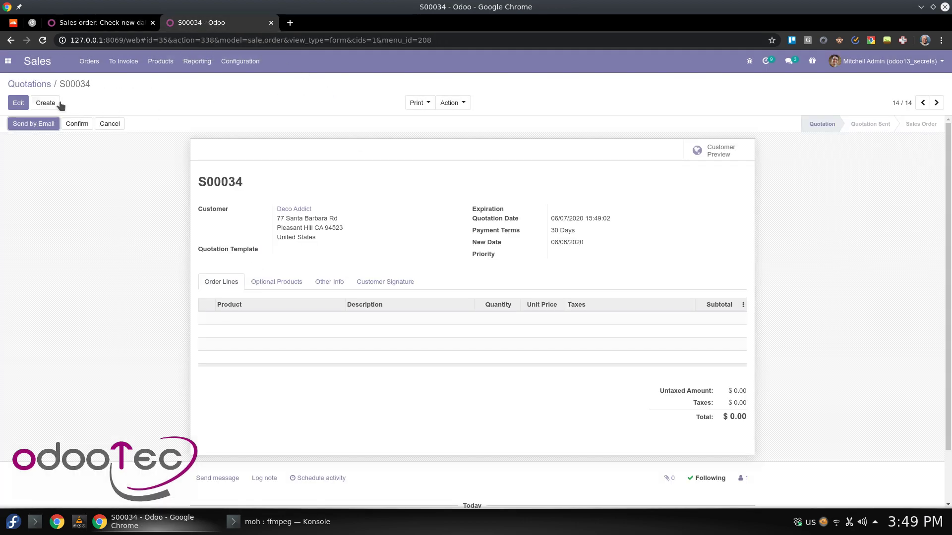
pyautogui.click(44, 102)
pyautogui.click(332, 210)
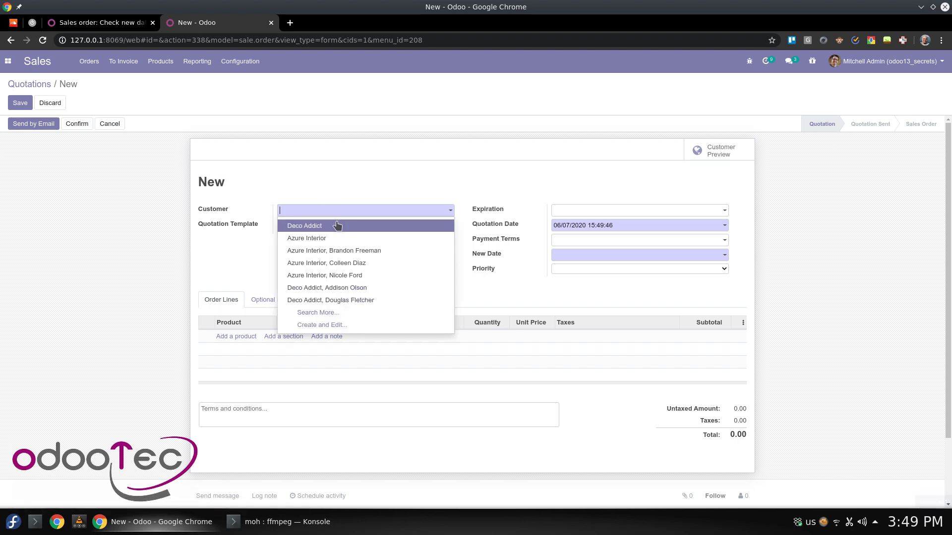
pyautogui.click(336, 225)
pyautogui.click(577, 253)
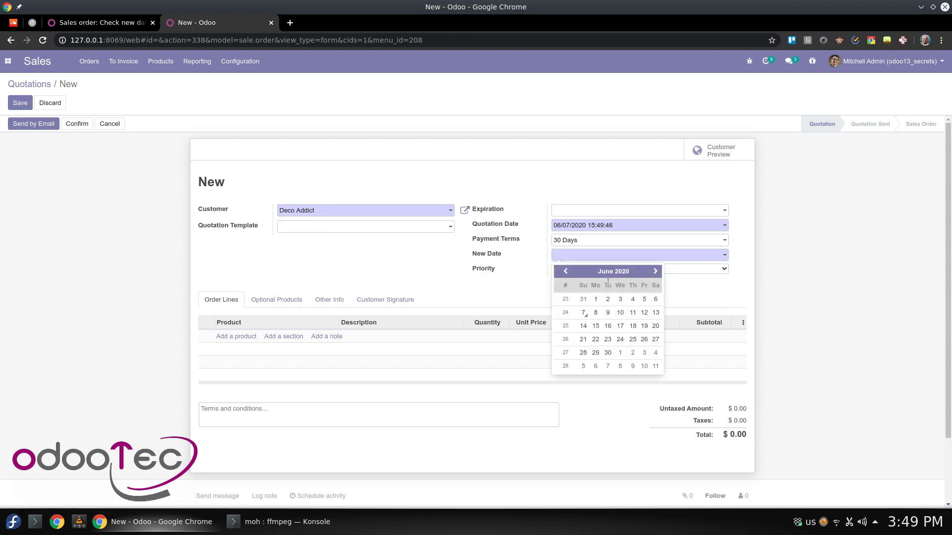
pyautogui.click(608, 299)
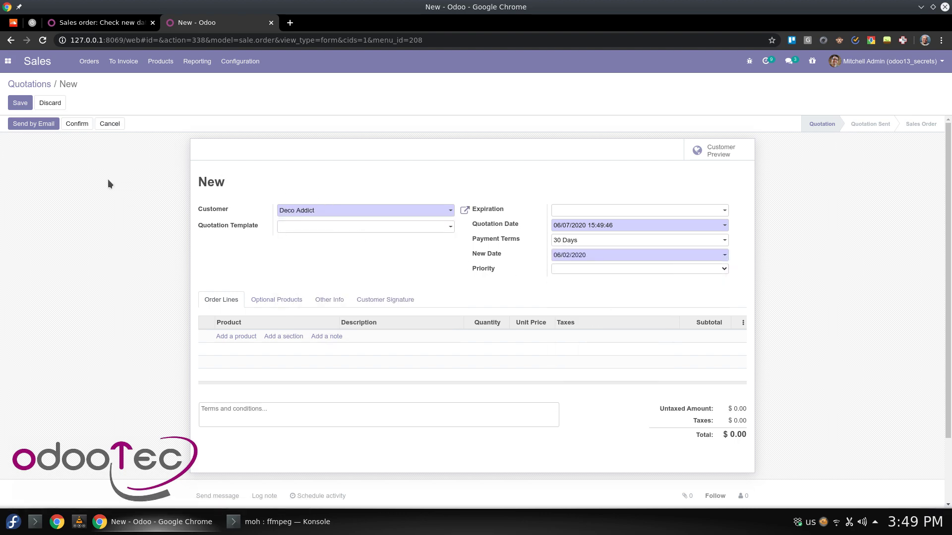
pyautogui.click(19, 104)
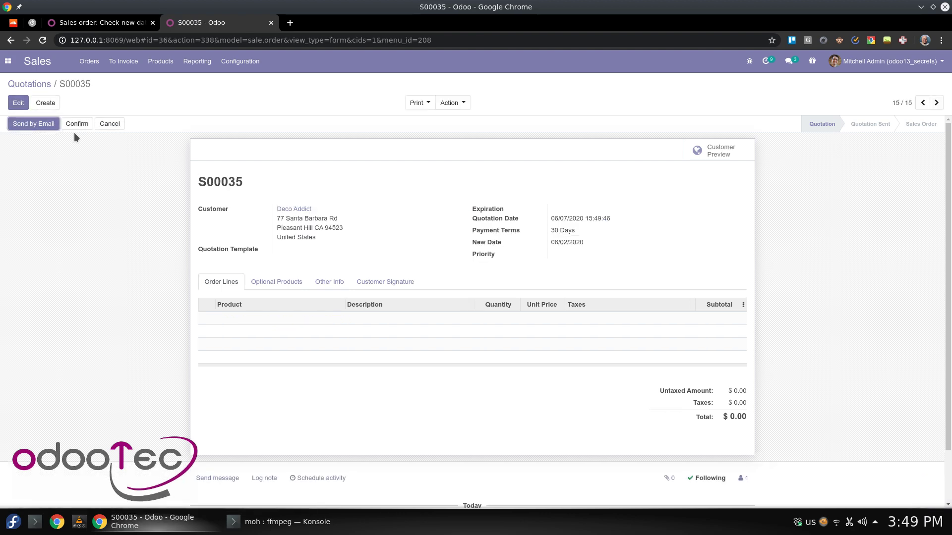
# Return to the "Sales order: Check new date" automated action and unarchive it
pyautogui.click(93, 23)
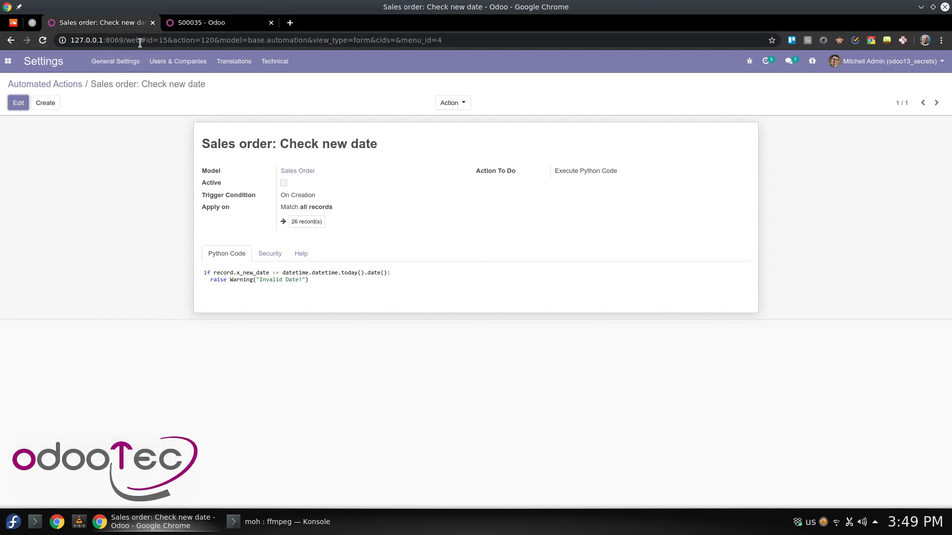
pyautogui.click(456, 109)
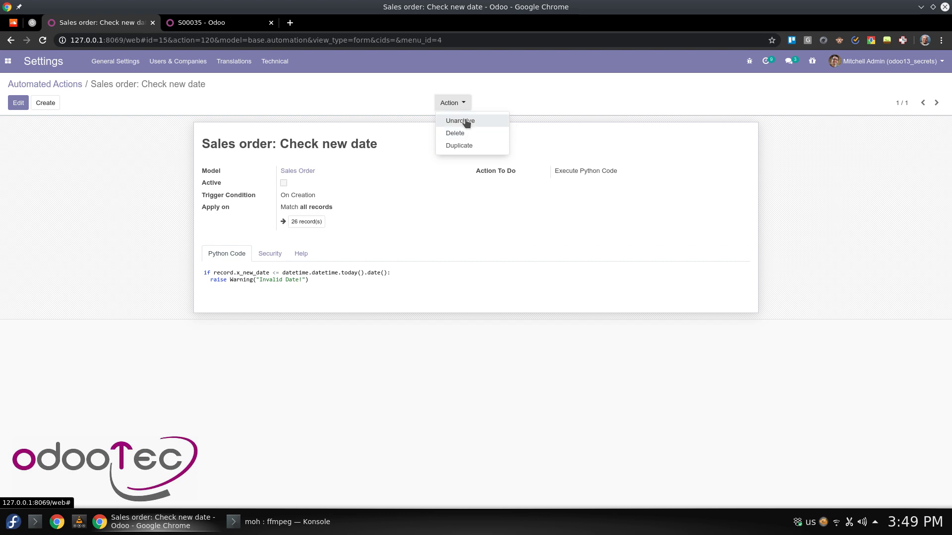
pyautogui.click(465, 122)
# Create another quotation for Deco Addict with New Date 06/01/2020, try to save it and dismiss the resulting dialog
pyautogui.click(198, 23)
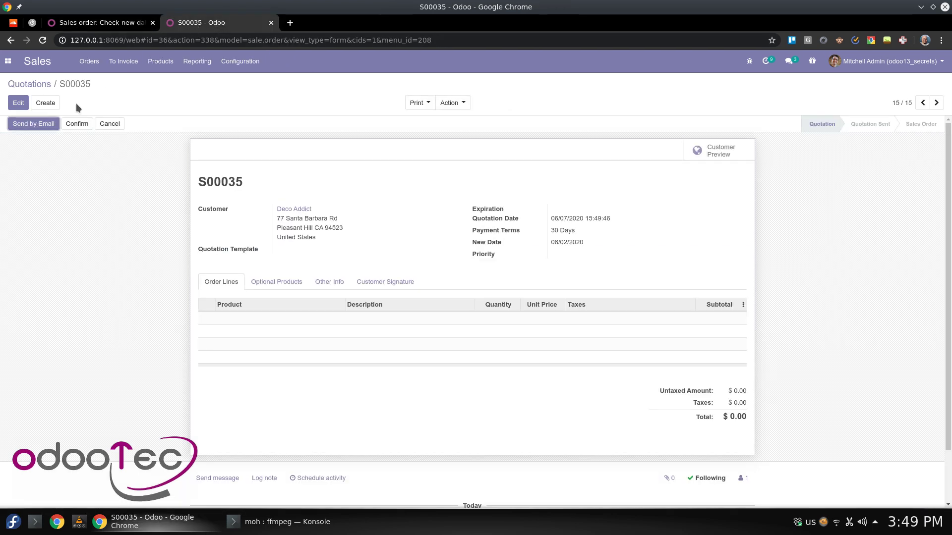
pyautogui.click(50, 104)
pyautogui.click(338, 214)
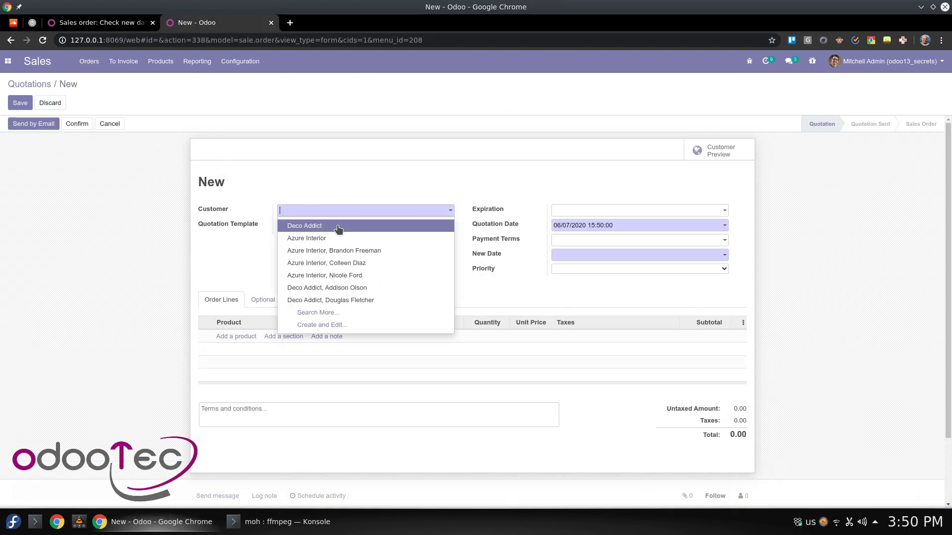
pyautogui.click(339, 224)
pyautogui.click(580, 255)
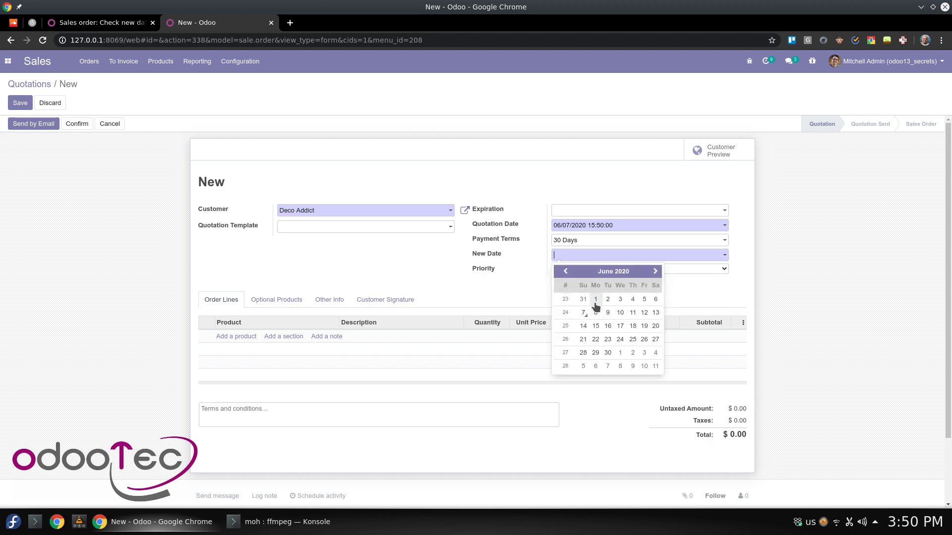
pyautogui.click(595, 299)
pyautogui.click(20, 104)
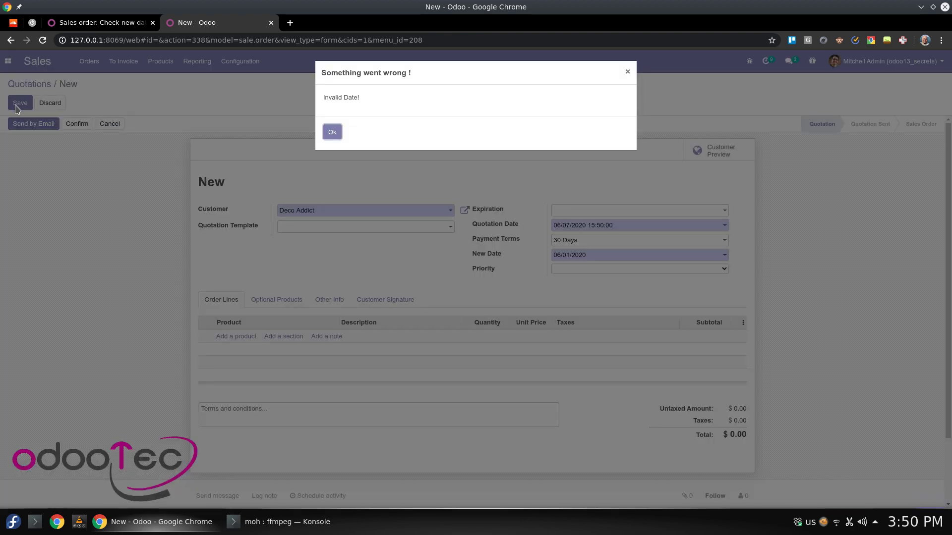
pyautogui.click(331, 133)
# Review the automated action's Python code and its help entries for the record, datetime and Warning variables
pyautogui.click(124, 22)
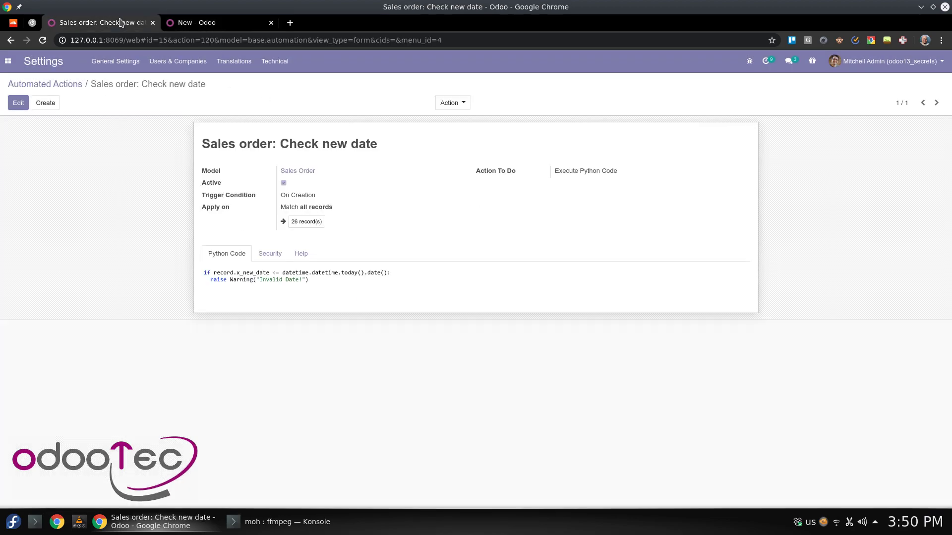
pyautogui.moveTo(325, 292); pyautogui.dragTo(132, 268)
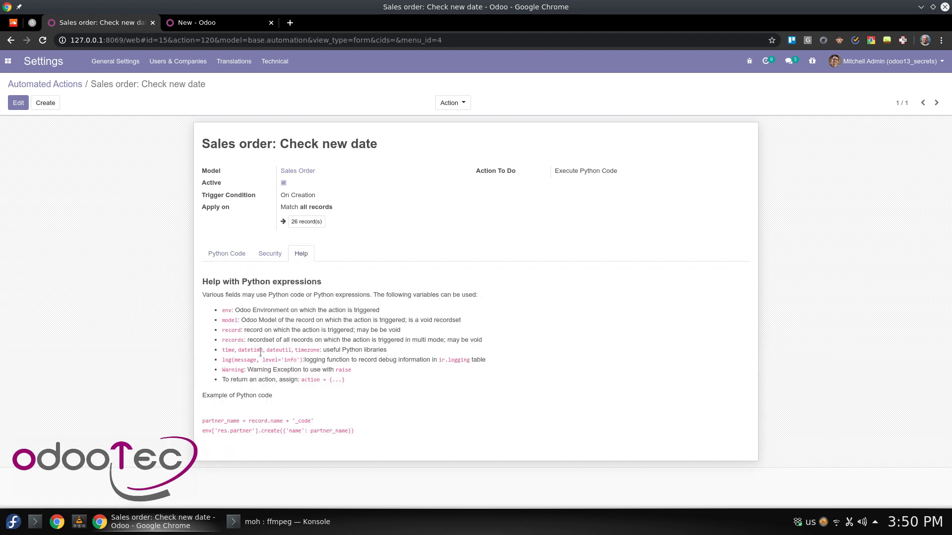
pyautogui.tripleClick(237, 330)
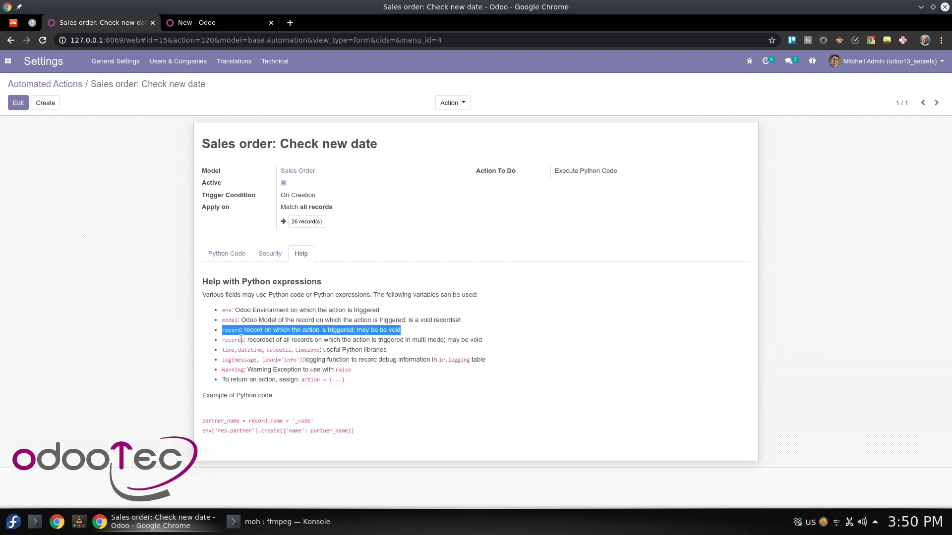
pyautogui.doubleClick(245, 350)
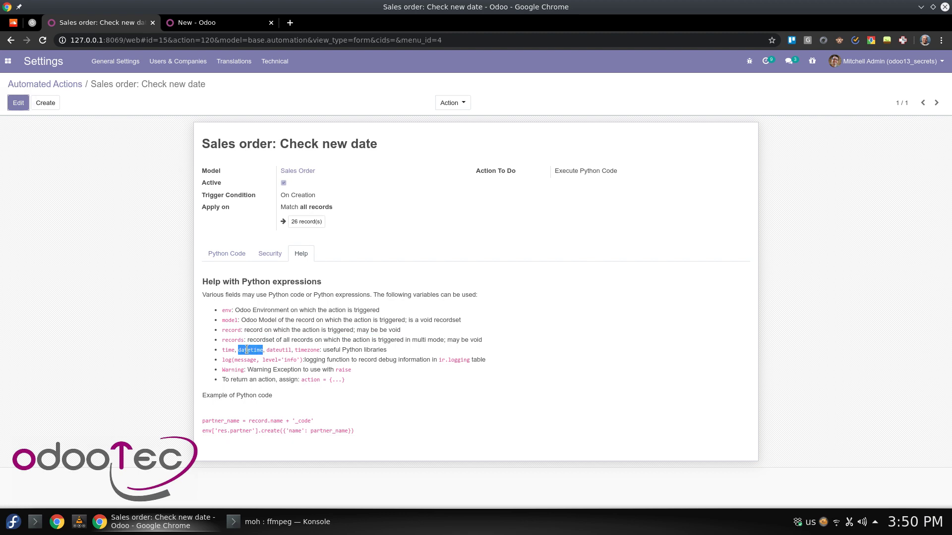
pyautogui.tripleClick(255, 370)
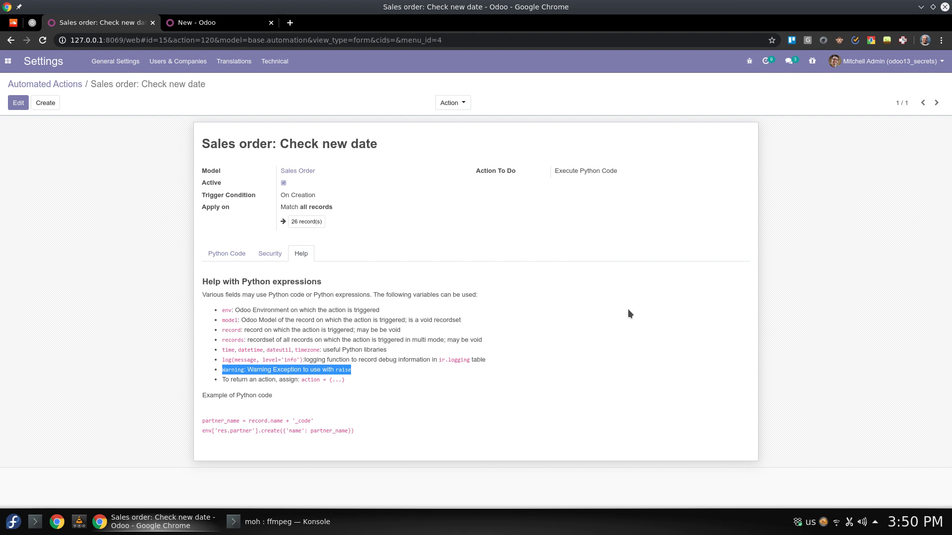
pyautogui.click(280, 522)
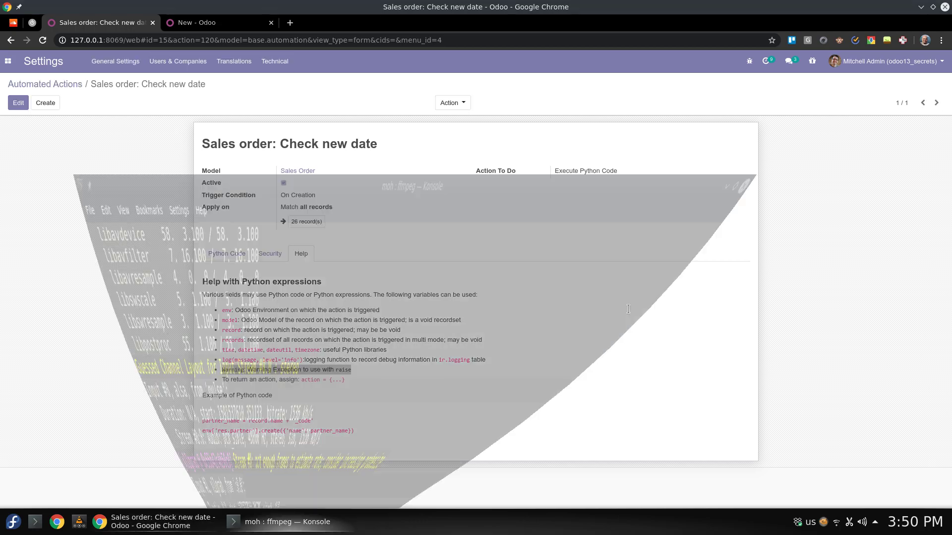